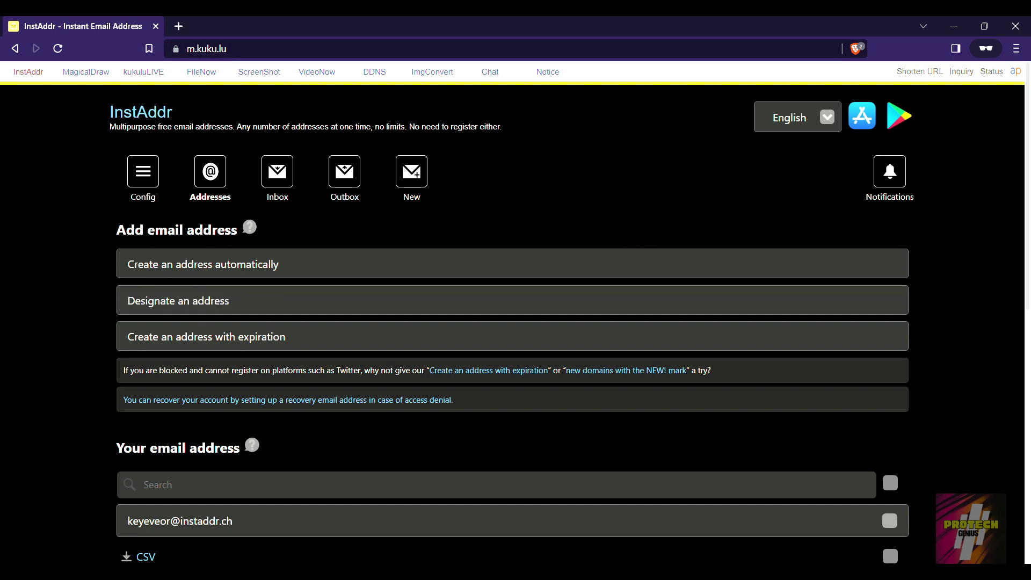
Load the copied address transfer link in a new Brave private tab
scroll(58, 299, down, 3)
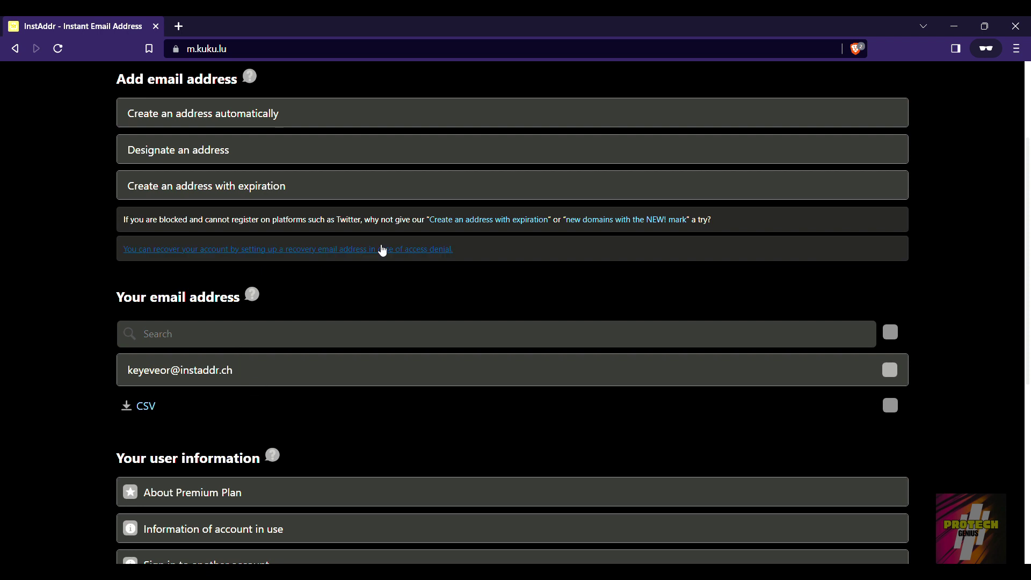
scroll(2, 169, up, 3)
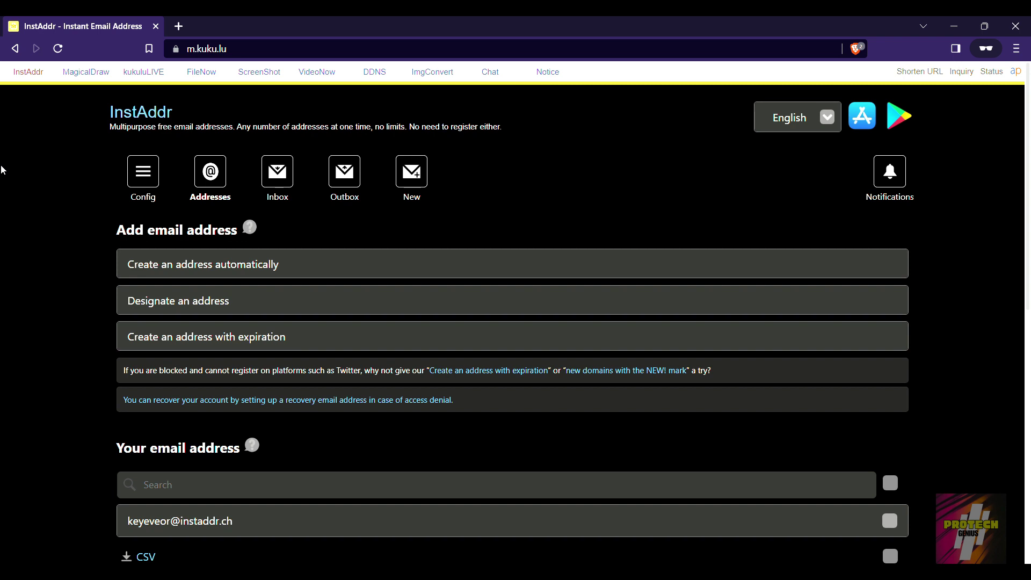
click(180, 27)
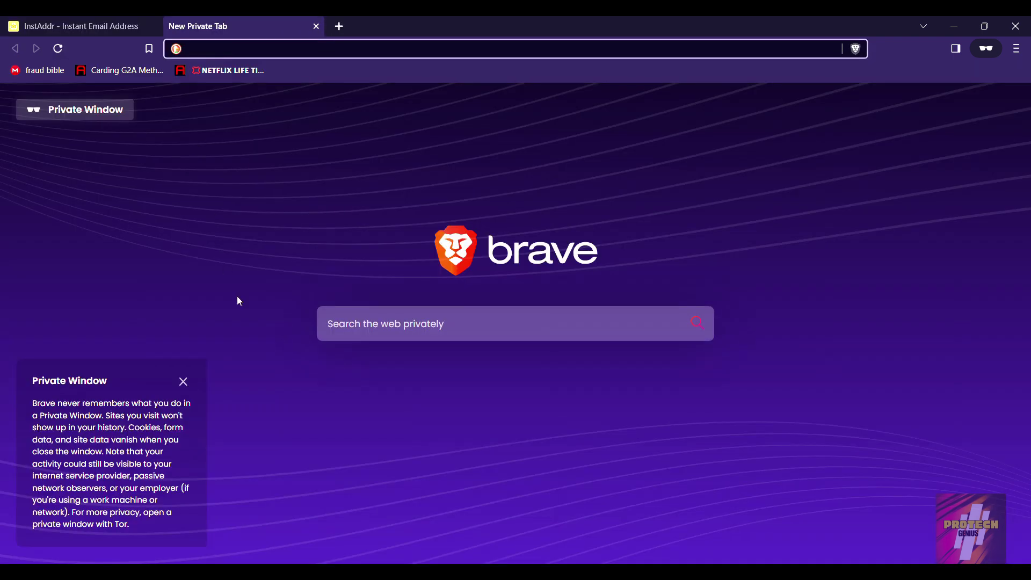
key(ctrl+v)
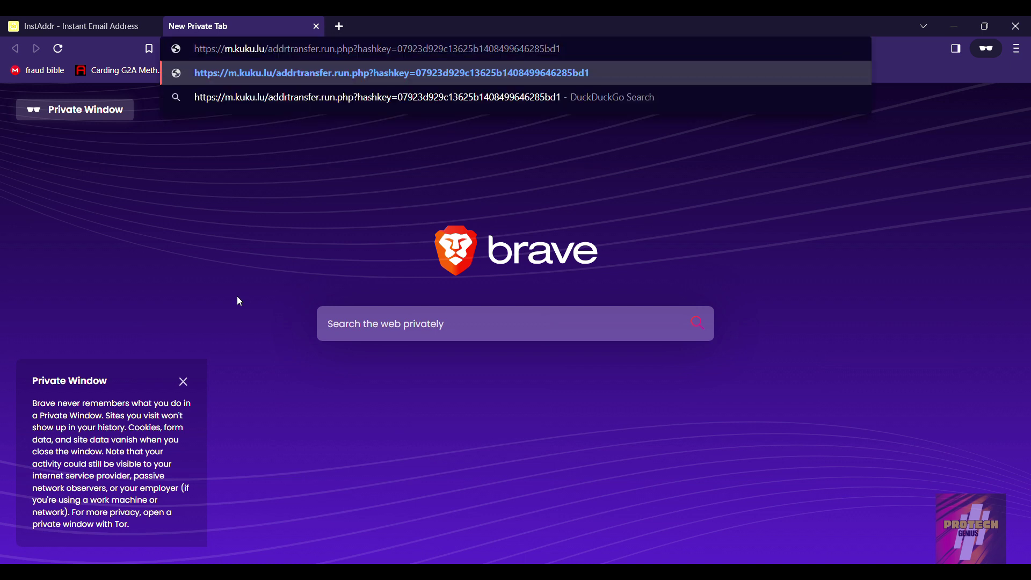
key(Return)
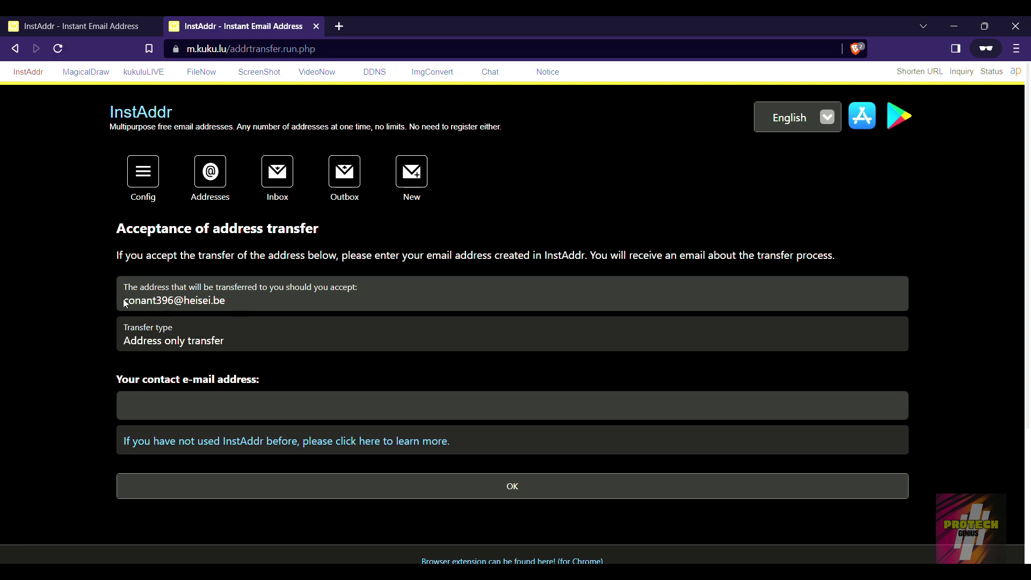
drag(123, 300, 166, 302)
scroll(234, 302, down, 1)
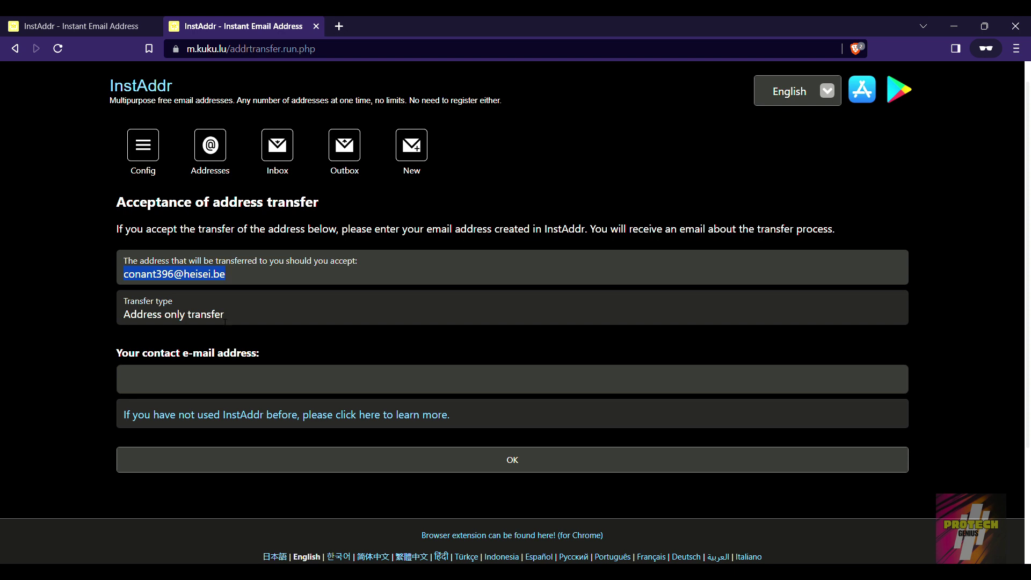
Copy the account's own instaddr.ch address and paste it into the transfer page's contact field
click(81, 25)
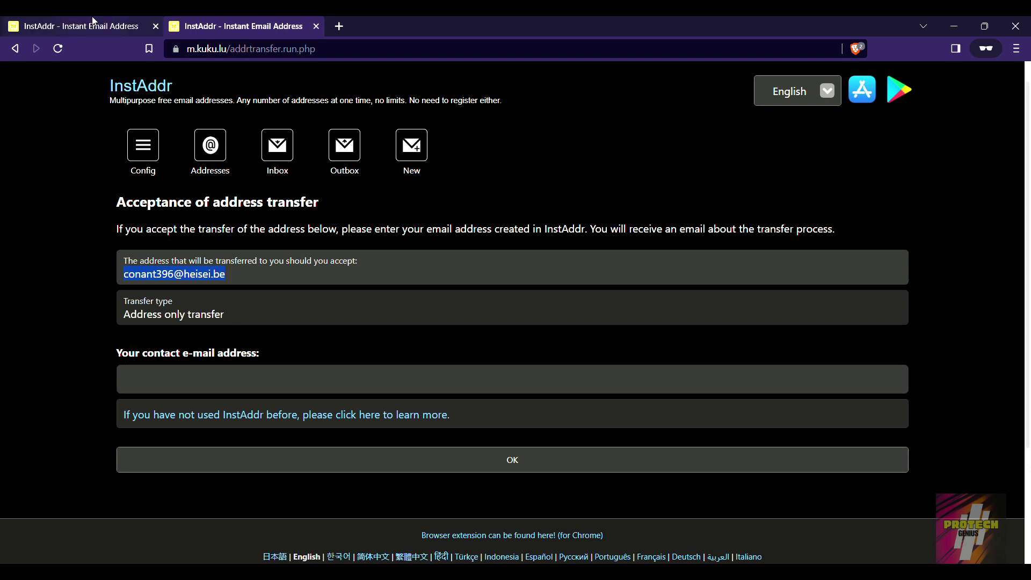
scroll(215, 498, down, 3)
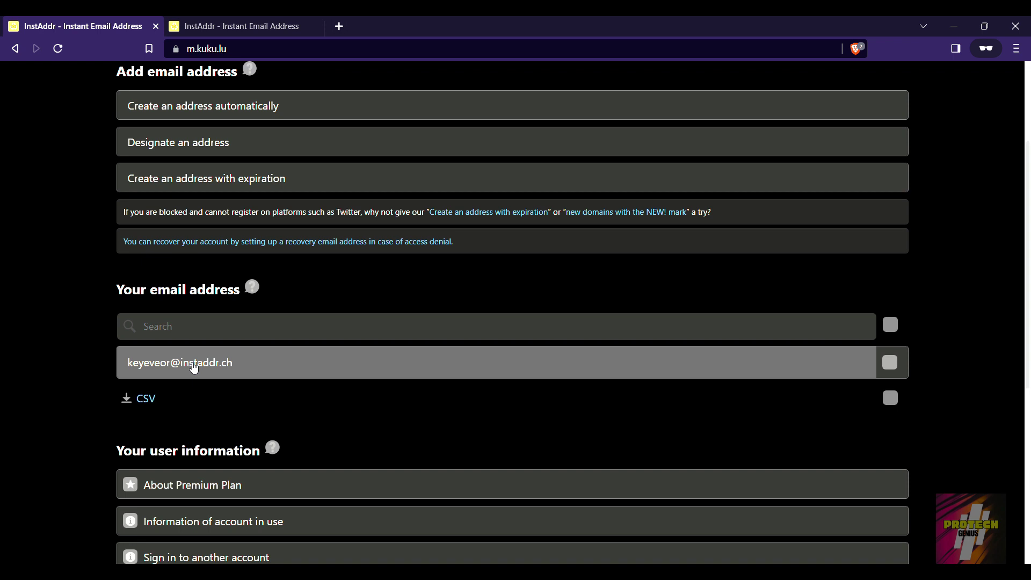
click(301, 362)
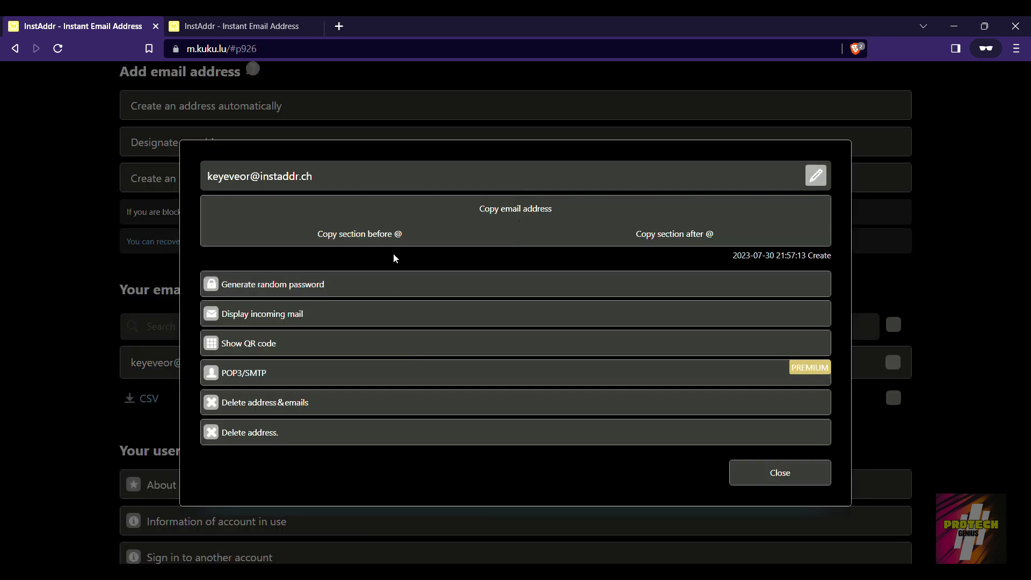
click(532, 199)
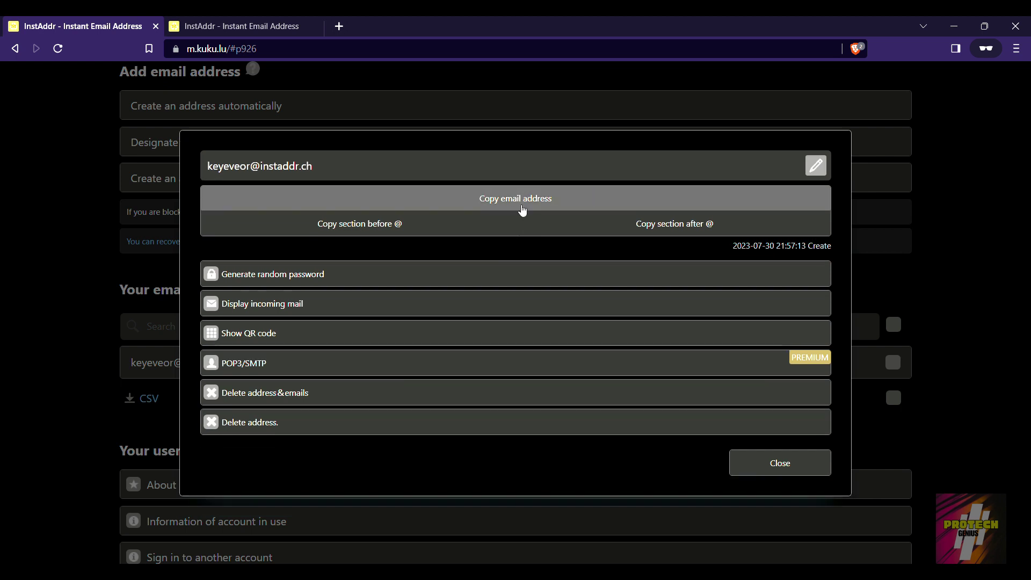
click(243, 25)
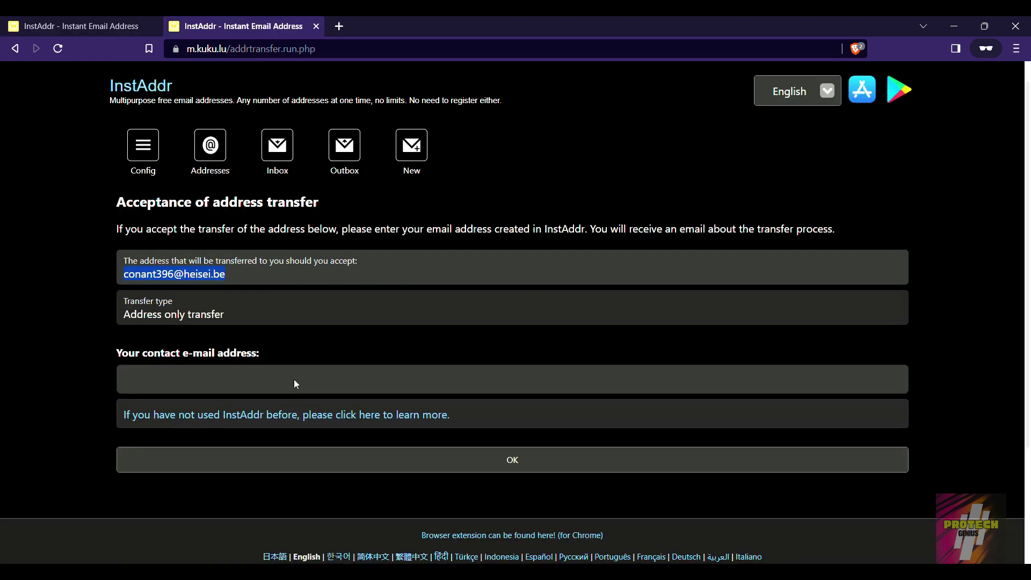
click(206, 387)
key(ctrl+v)
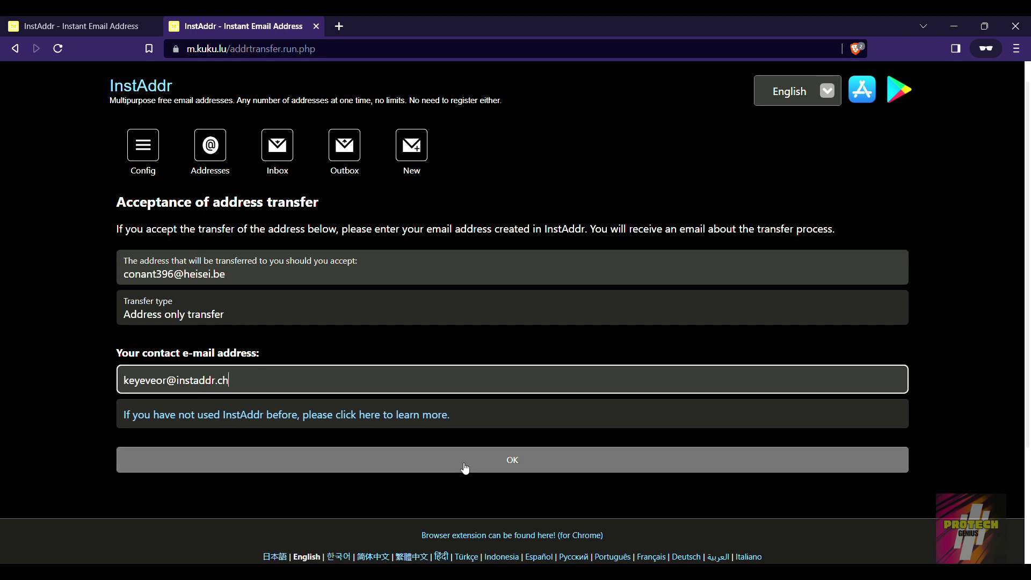
Close the stray new-user information tab, submit the transfer acceptance, and return to the main tab
click(373, 422)
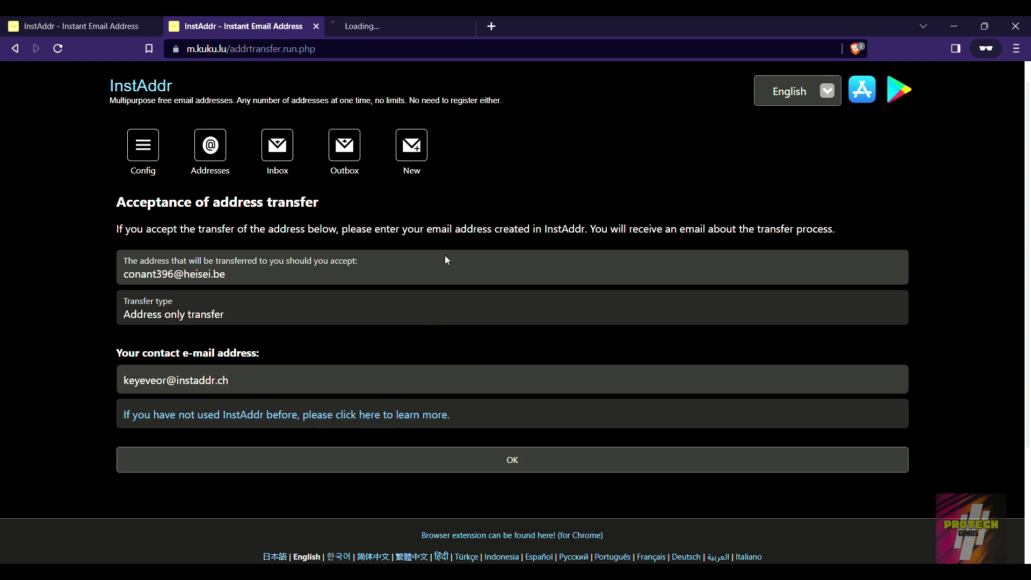
click(406, 16)
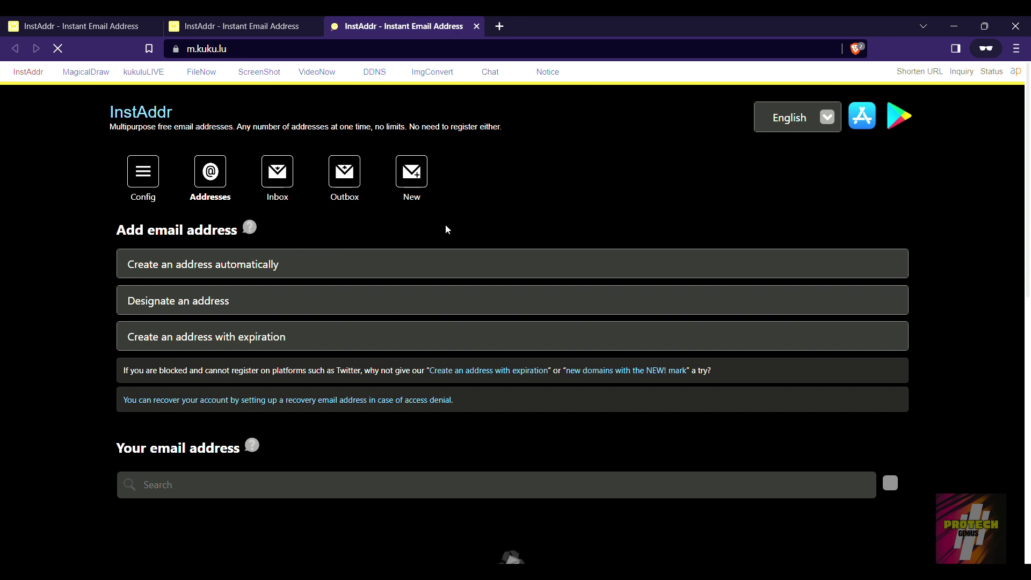
click(477, 26)
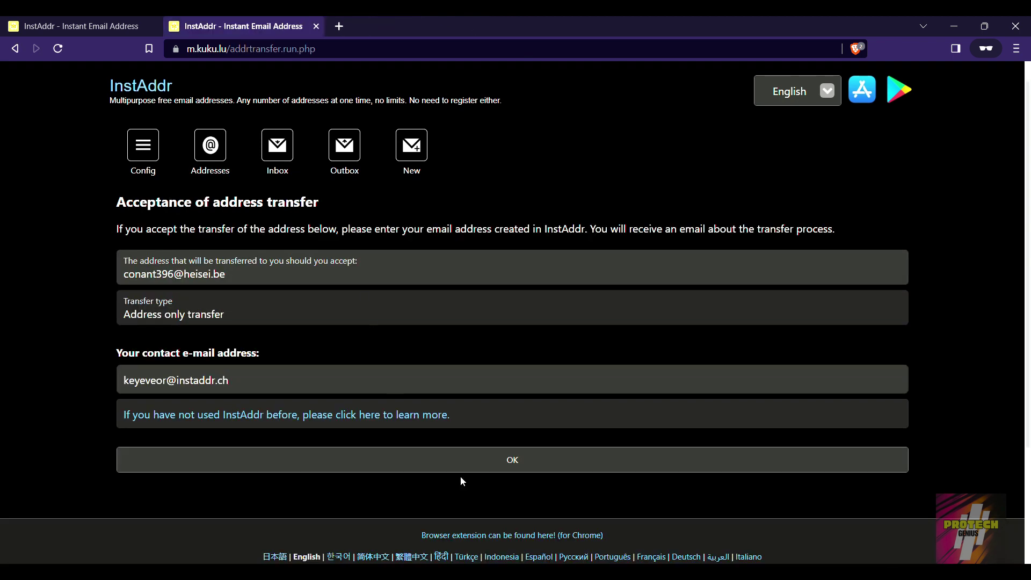
click(514, 460)
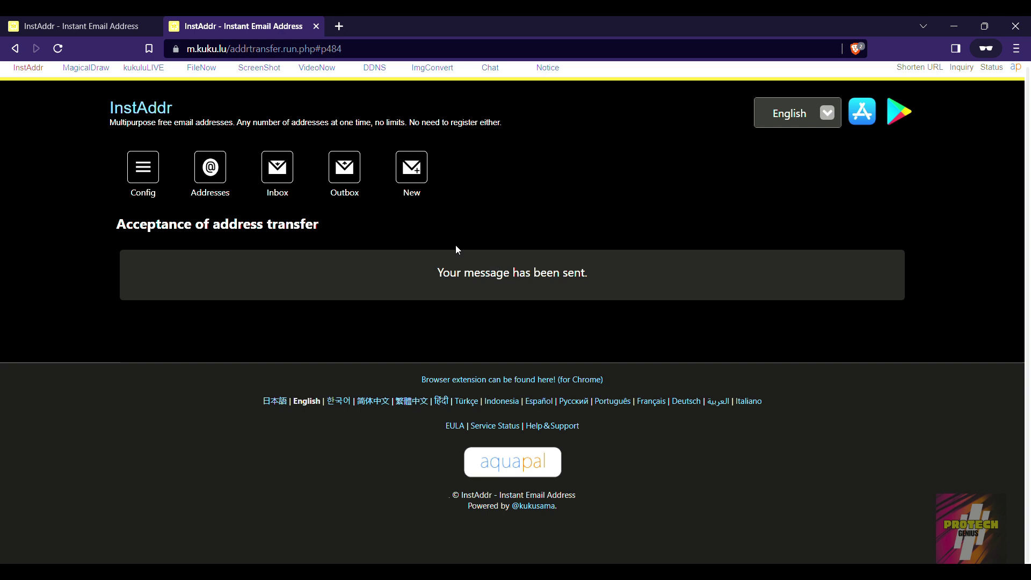
click(56, 17)
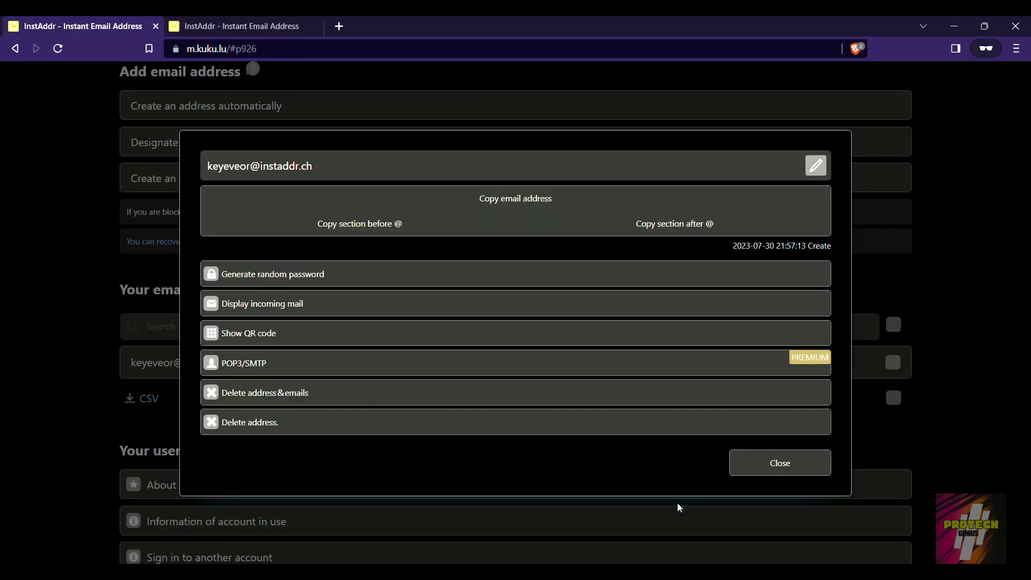
Close the address options and open the Address transfer procedure notification mail in the inbox
click(775, 475)
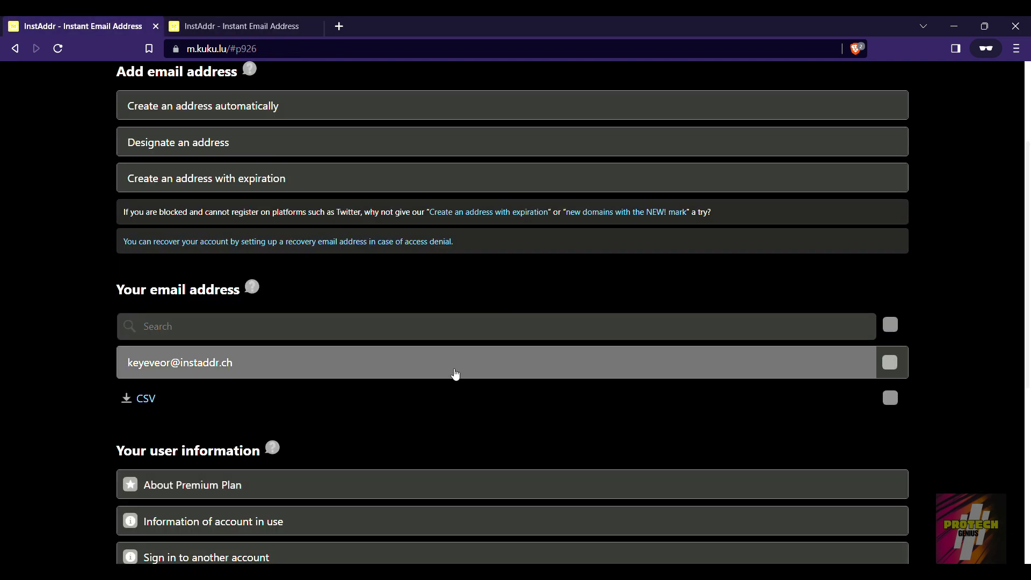
scroll(334, 361, up, 3)
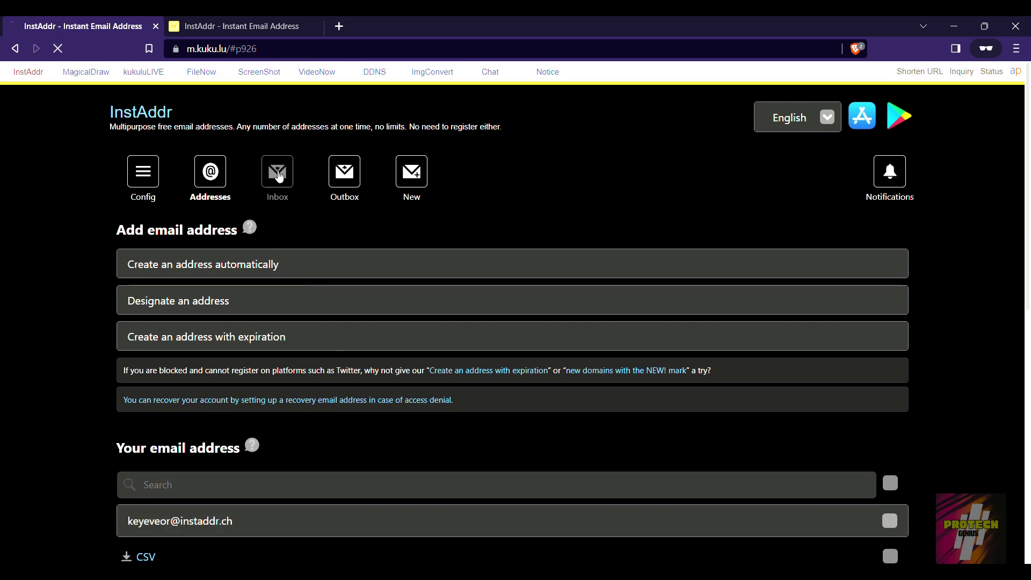
click(277, 172)
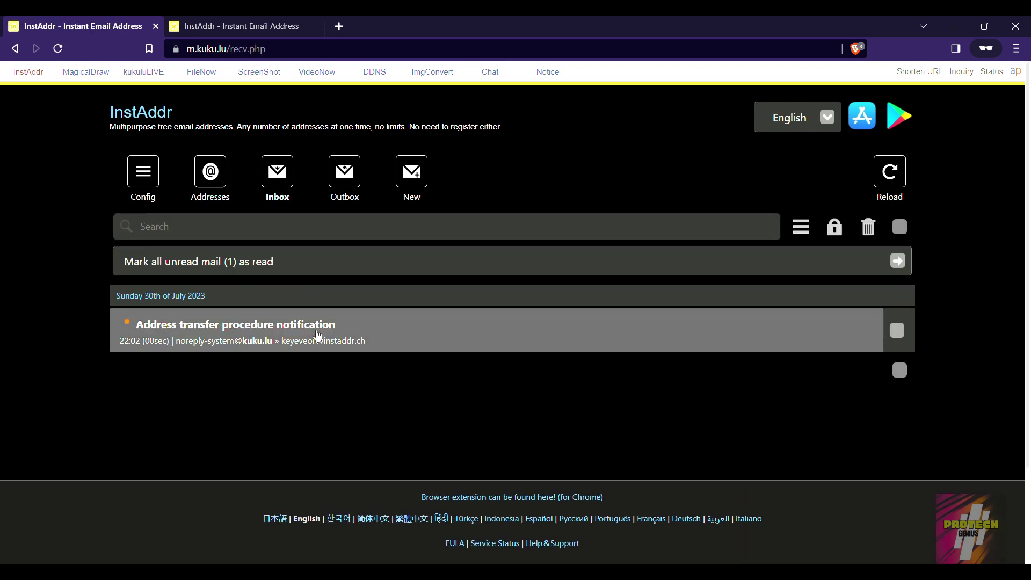
click(317, 333)
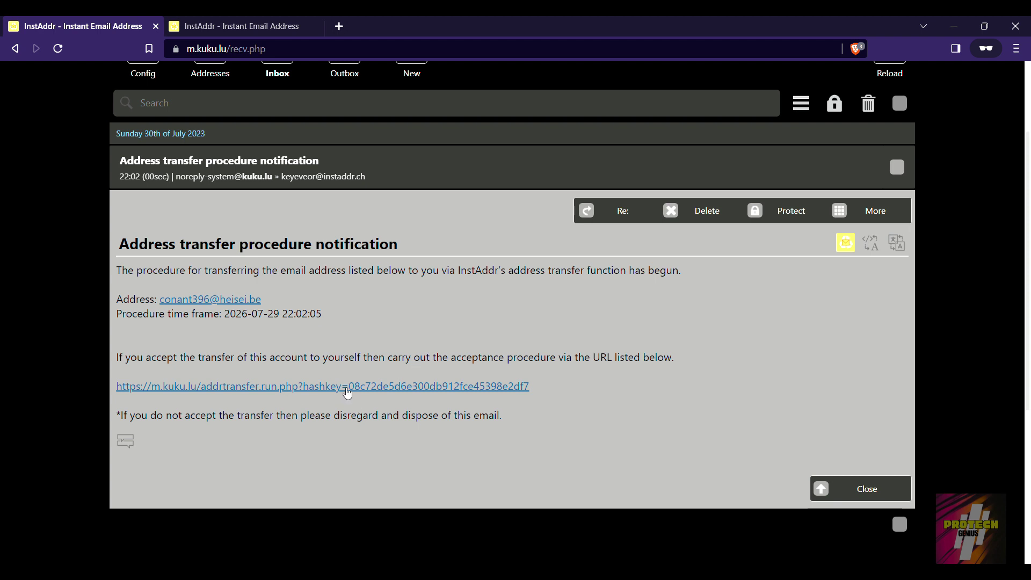
Follow the mail's transfer link, accept the heisei.be address transfer, and close that tab
click(348, 390)
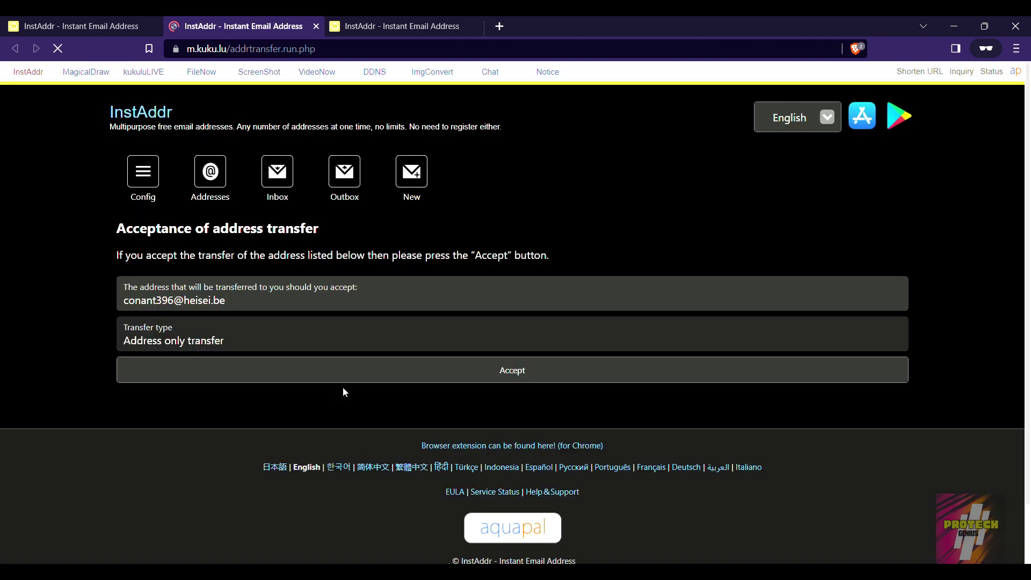
click(514, 375)
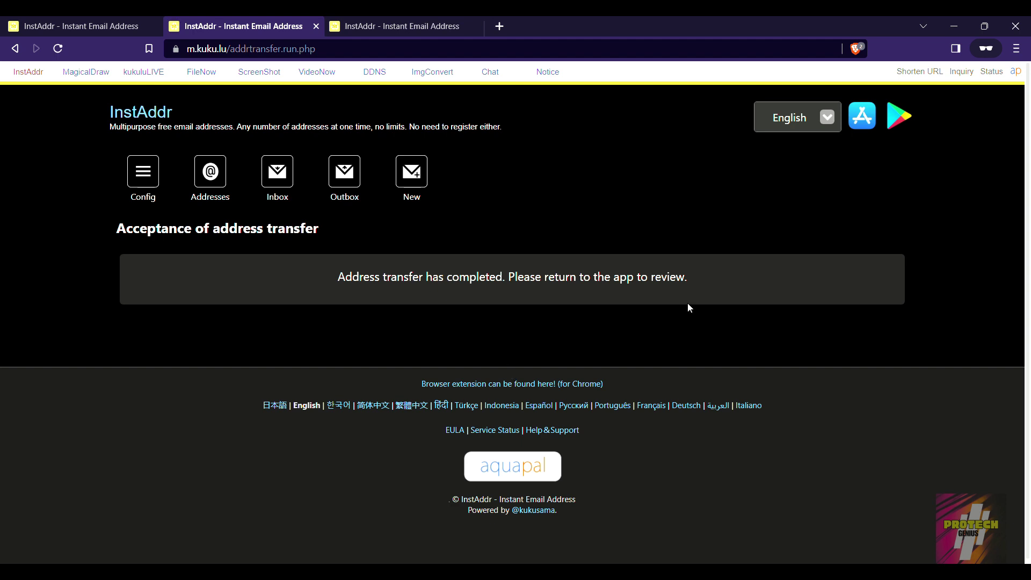
click(317, 27)
Reload the inbox and show the Addresses list with the heisei.be address under the instaddr.ch one
click(316, 26)
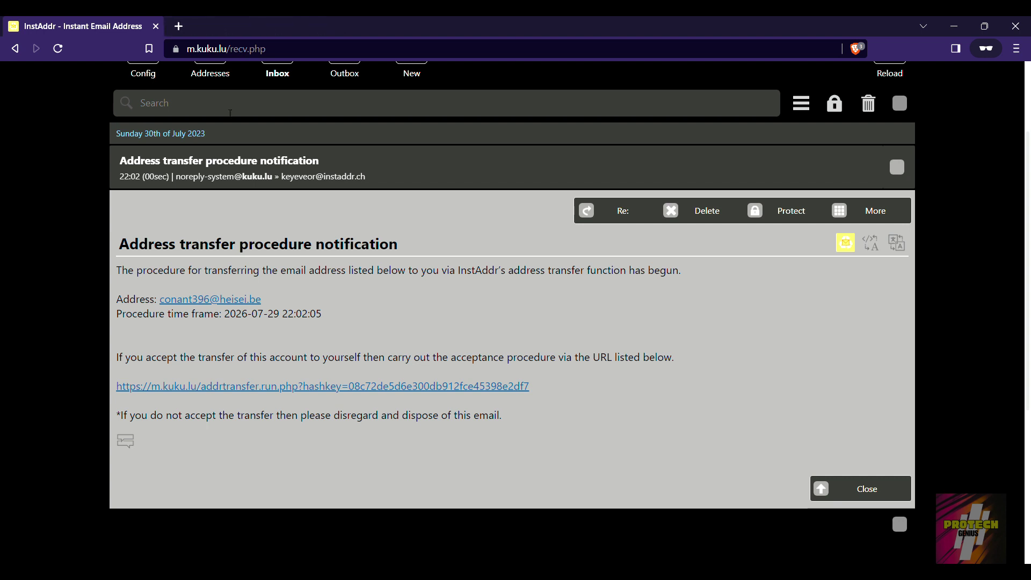
scroll(213, 118, up, 2)
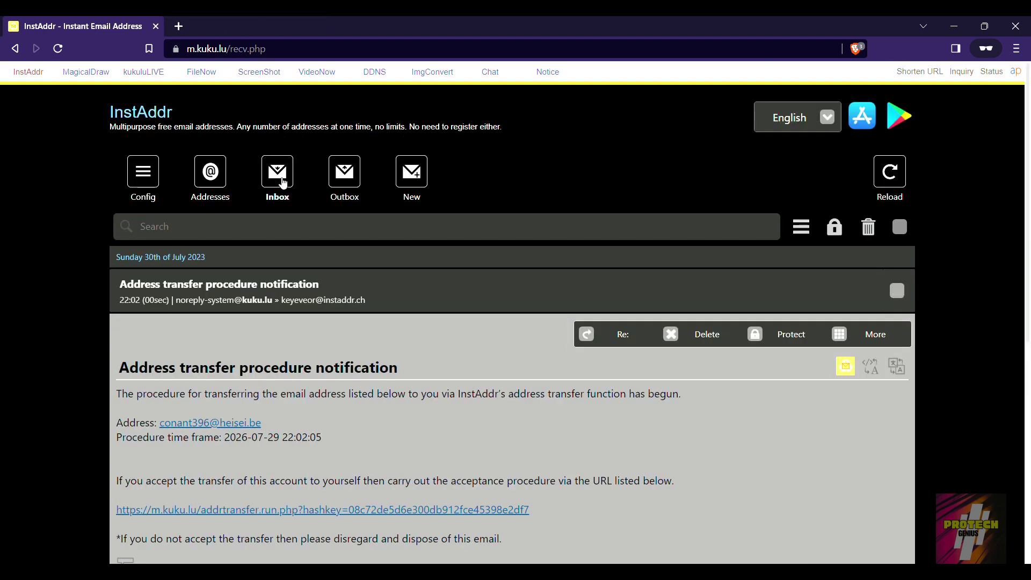
click(283, 184)
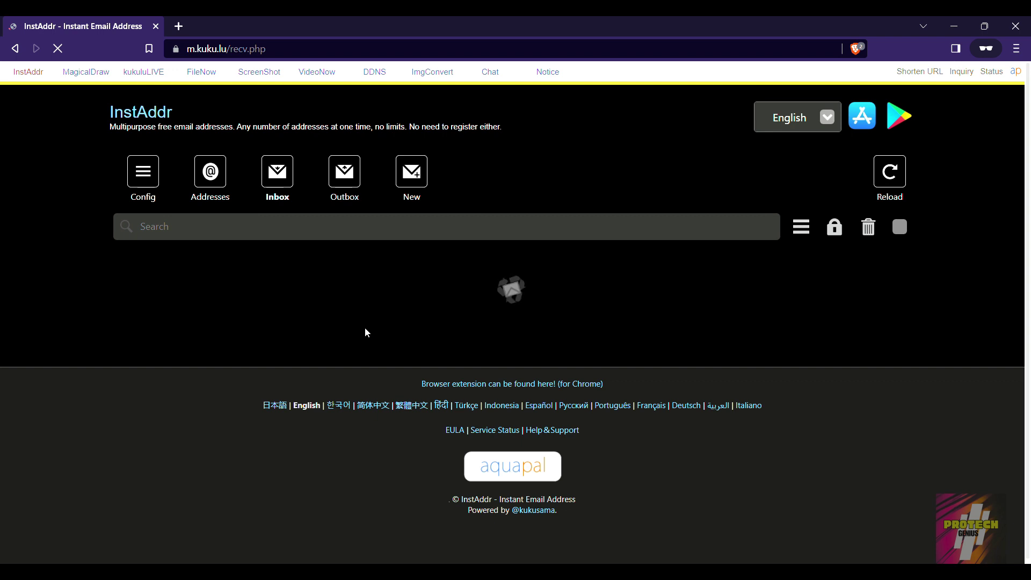
click(221, 192)
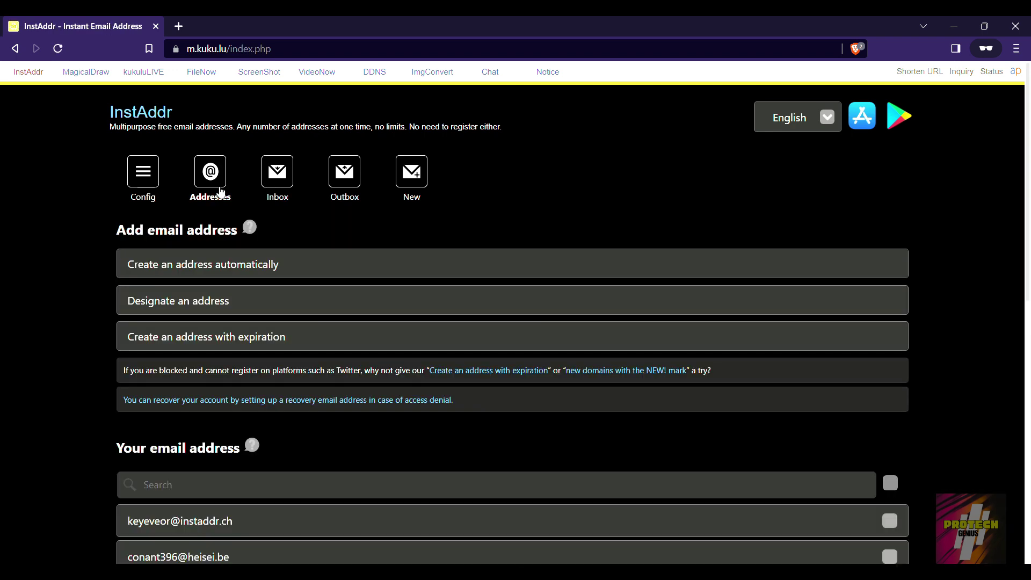
scroll(340, 454, down, 4)
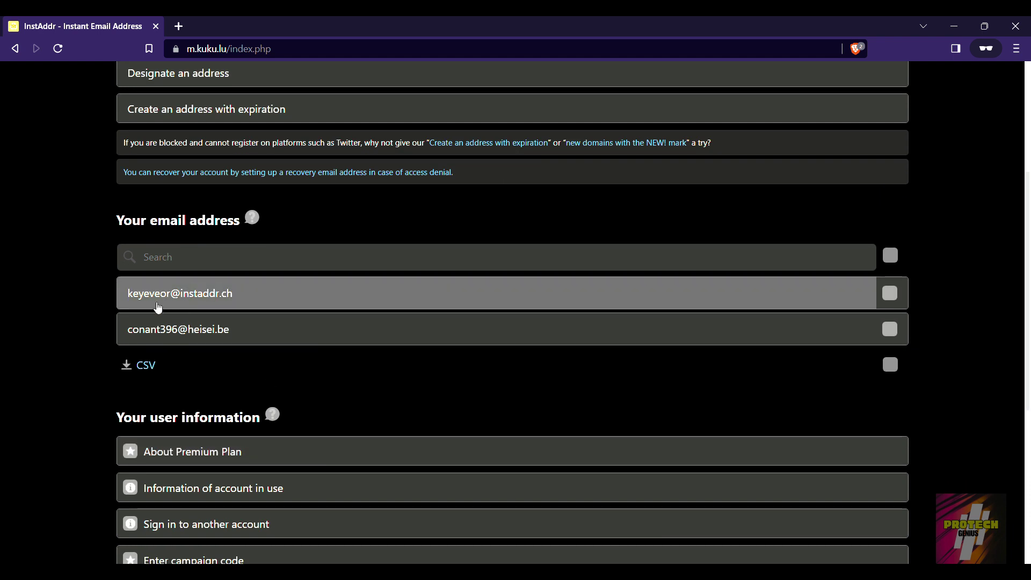